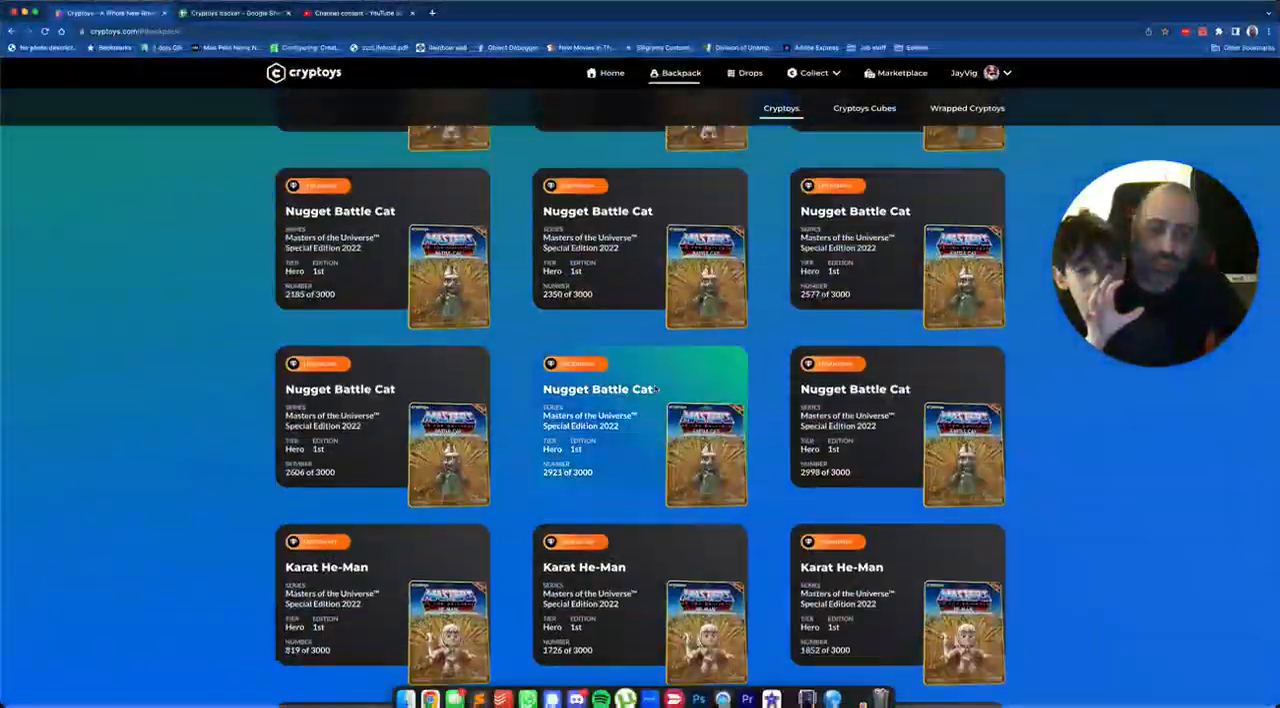
scroll(655, 390, up, 10)
scroll(655, 390, up, 10)
scroll(655, 390, up, 10)
scroll(655, 390, up, 10)
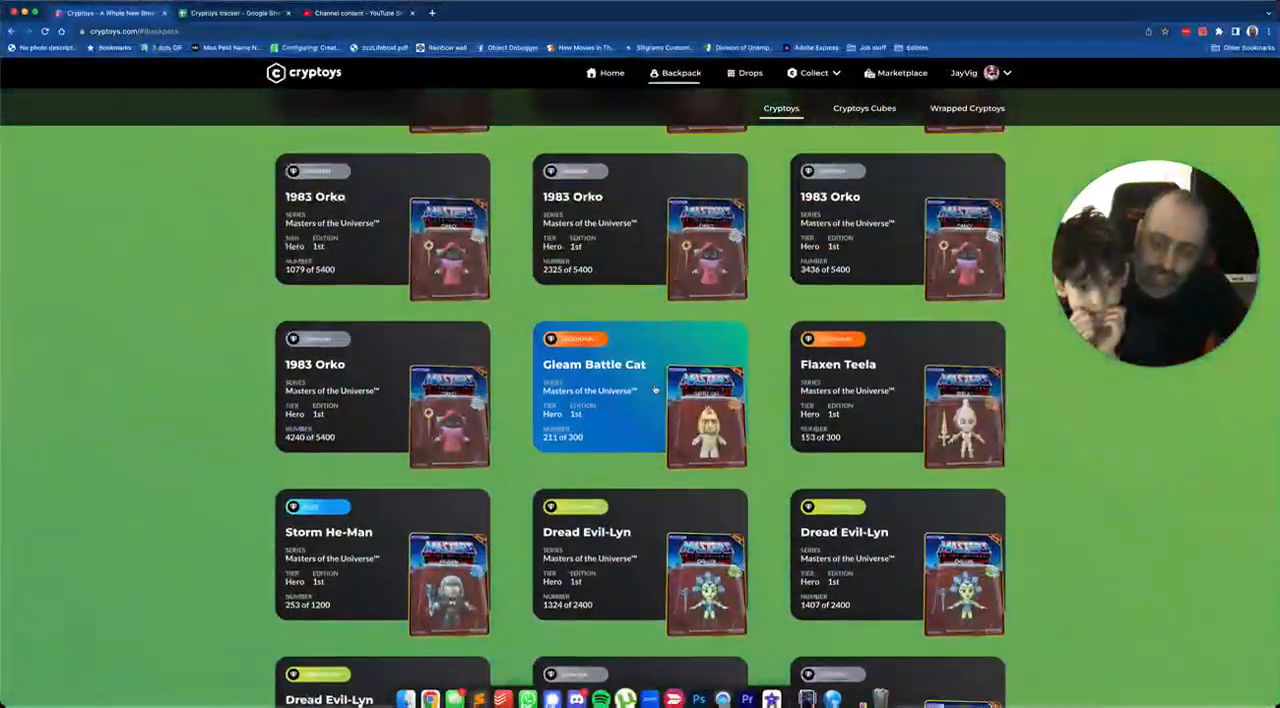
scroll(655, 390, down, 5)
scroll(655, 390, down, 10)
scroll(655, 390, down, 10)
scroll(655, 390, down, 5)
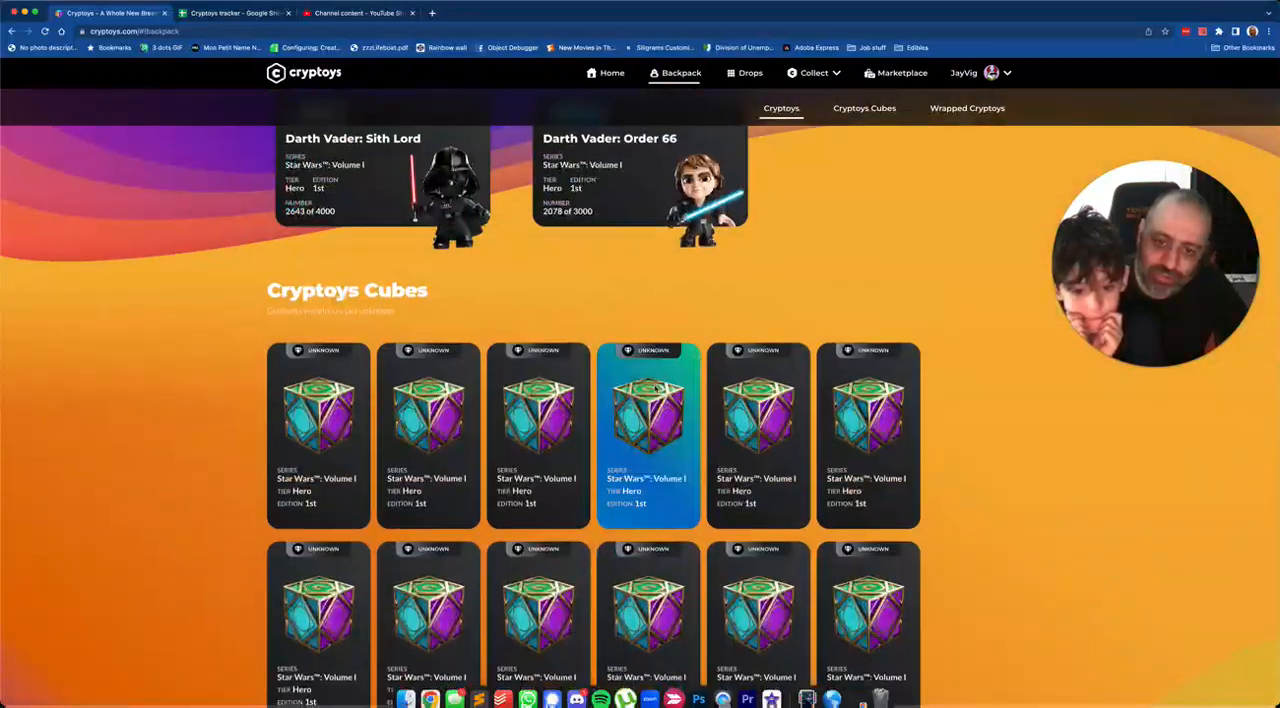
scroll(655, 385, down, 5)
scroll(655, 385, down, 3)
scroll(655, 390, up, 5)
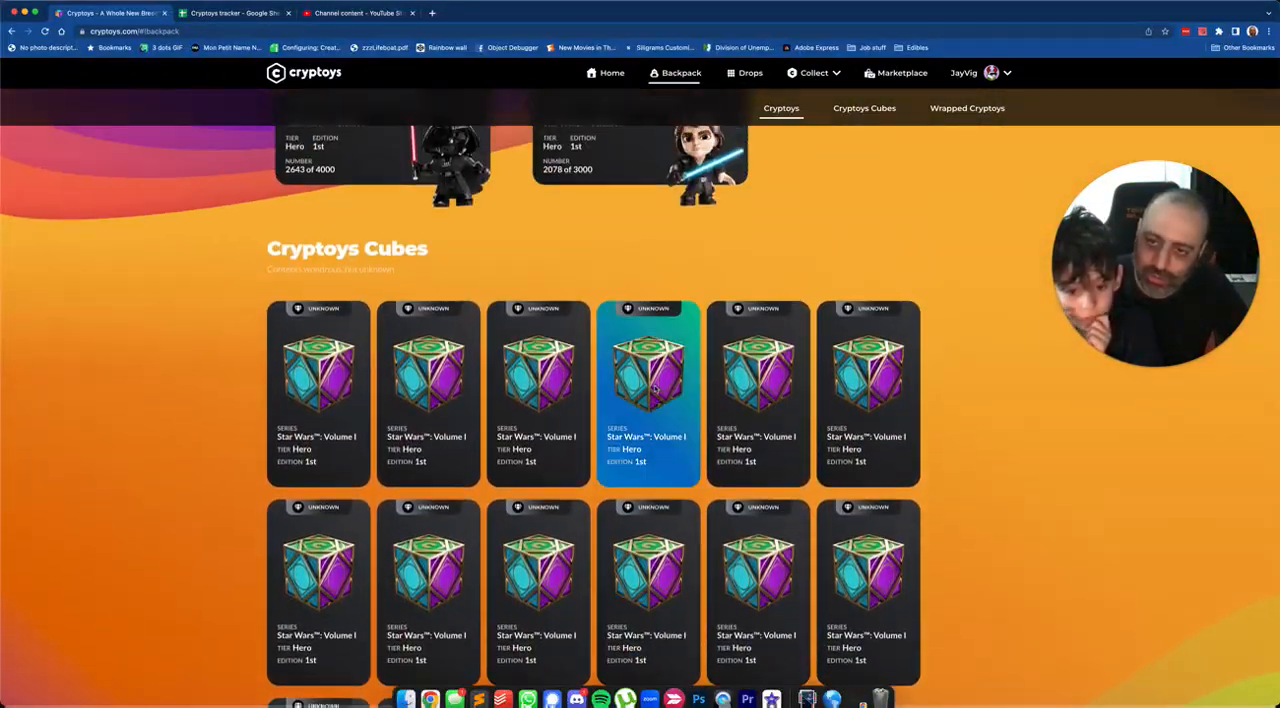
scroll(655, 390, up, 3)
scroll(655, 390, up, 2)
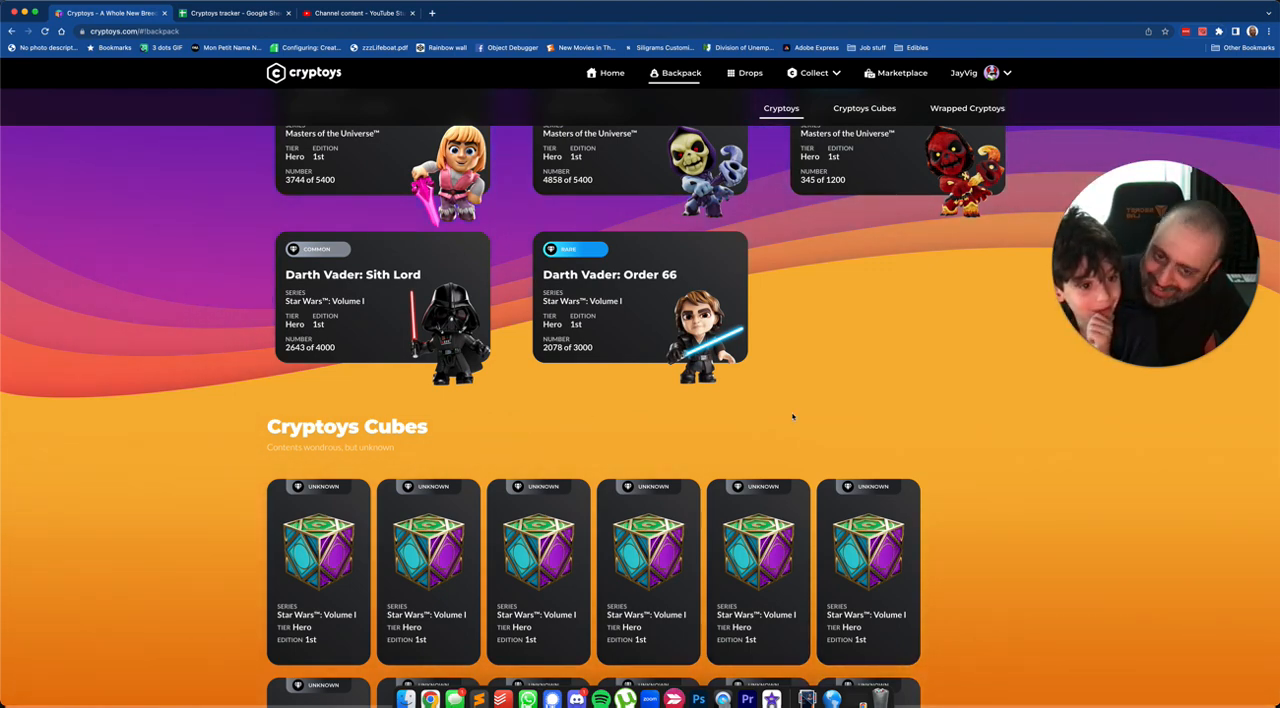
scroll(527, 423, down, 3)
scroll(896, 407, down, 3)
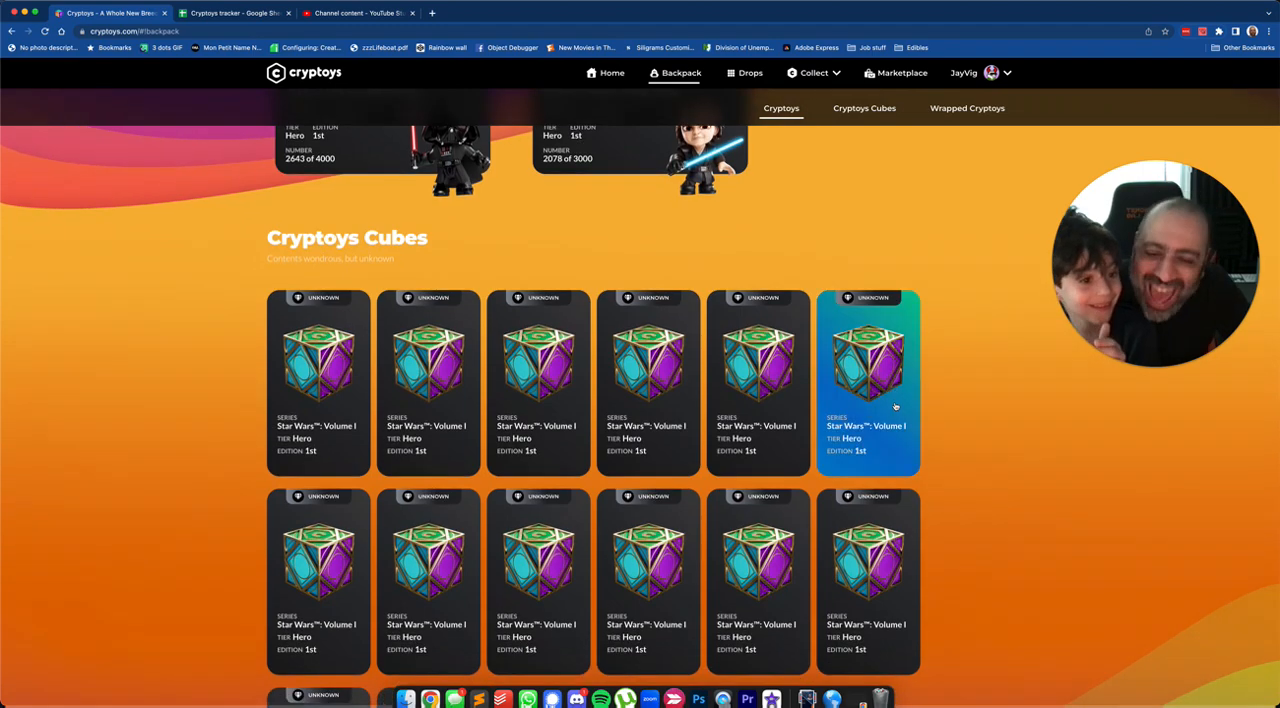
scroll(896, 407, down, 3)
scroll(896, 407, down, 3)
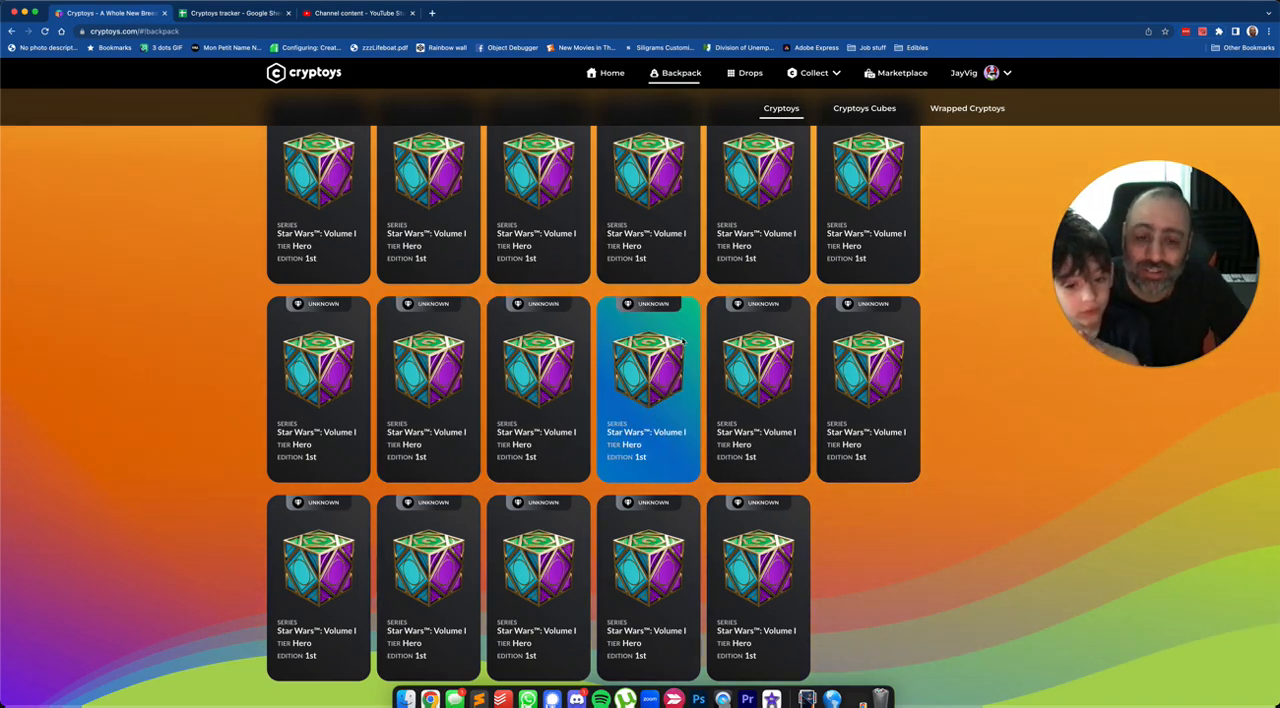
Begin unboxing the unopened Star Wars cube and continue into the experience
click(683, 343)
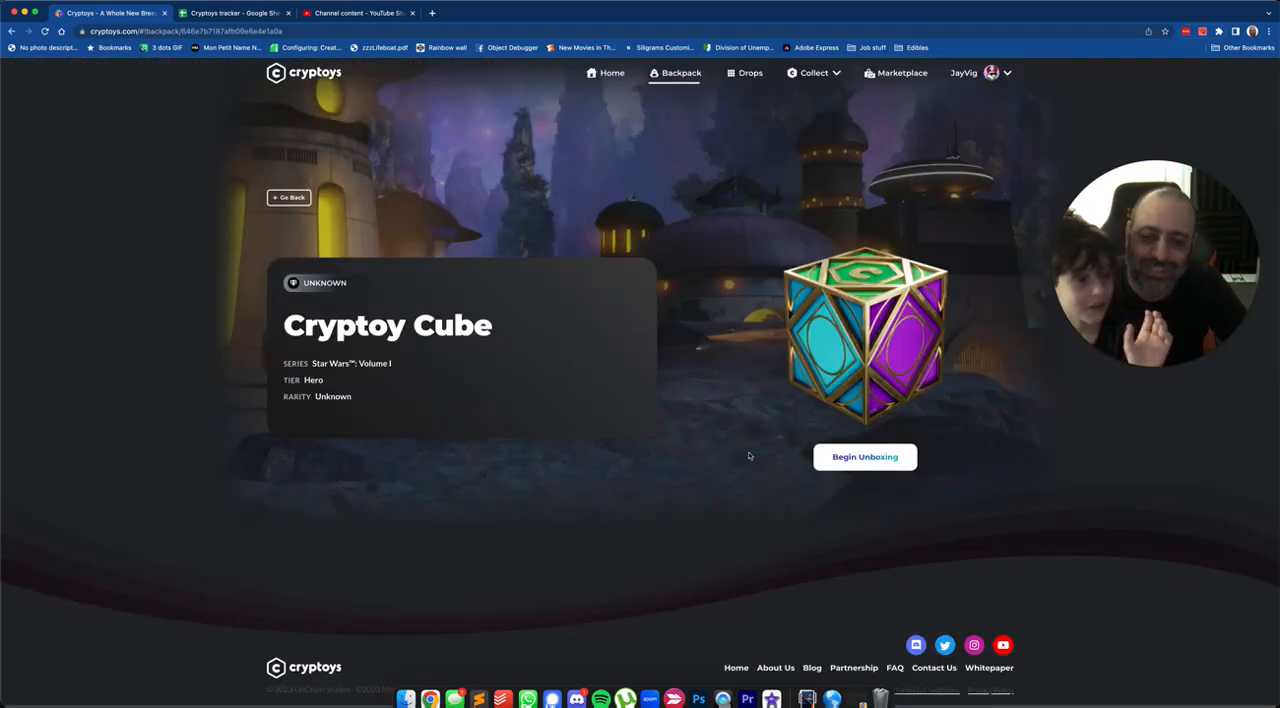
click(850, 461)
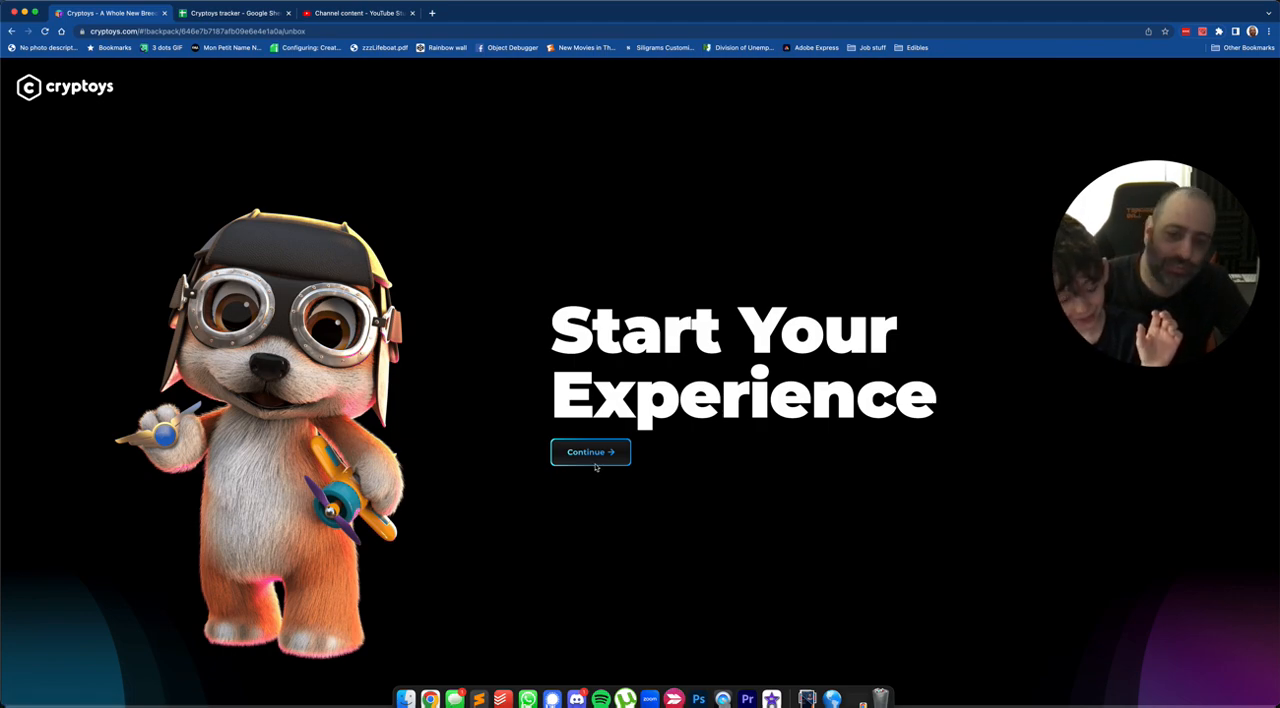
click(590, 452)
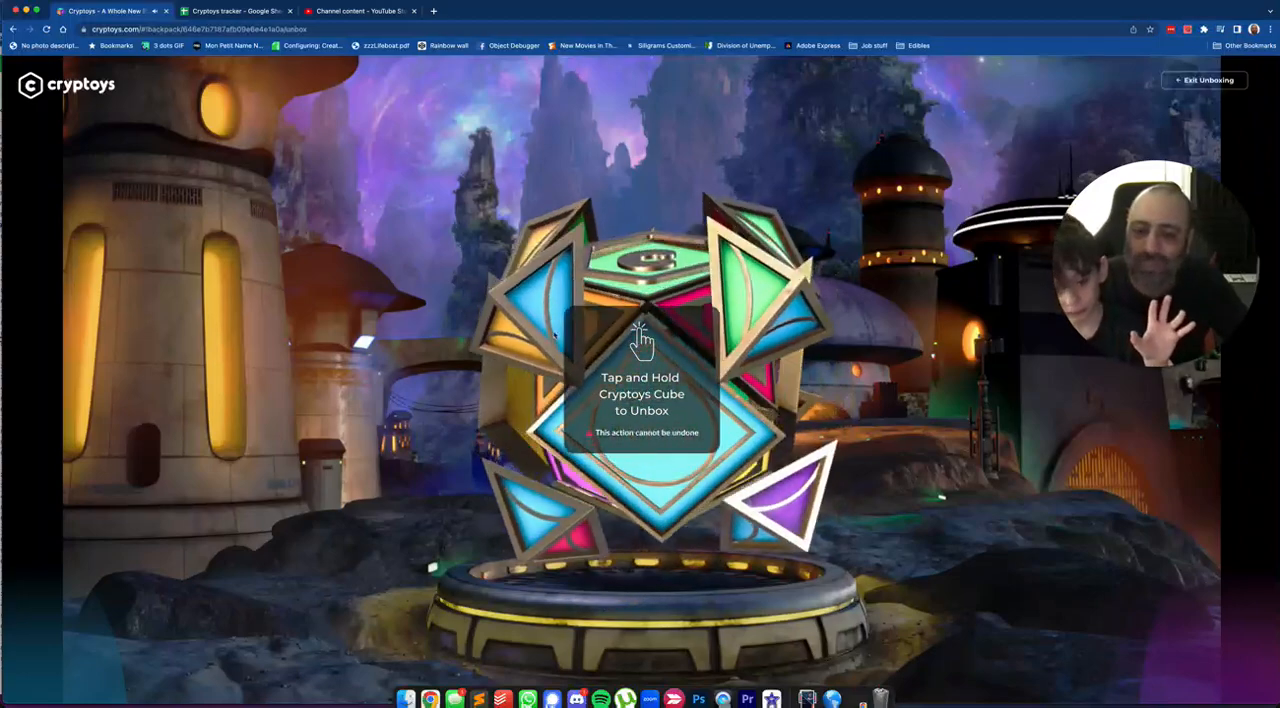
Hold the cube to reveal Luke Skywalker: Red 5 and view its details
click(640, 395)
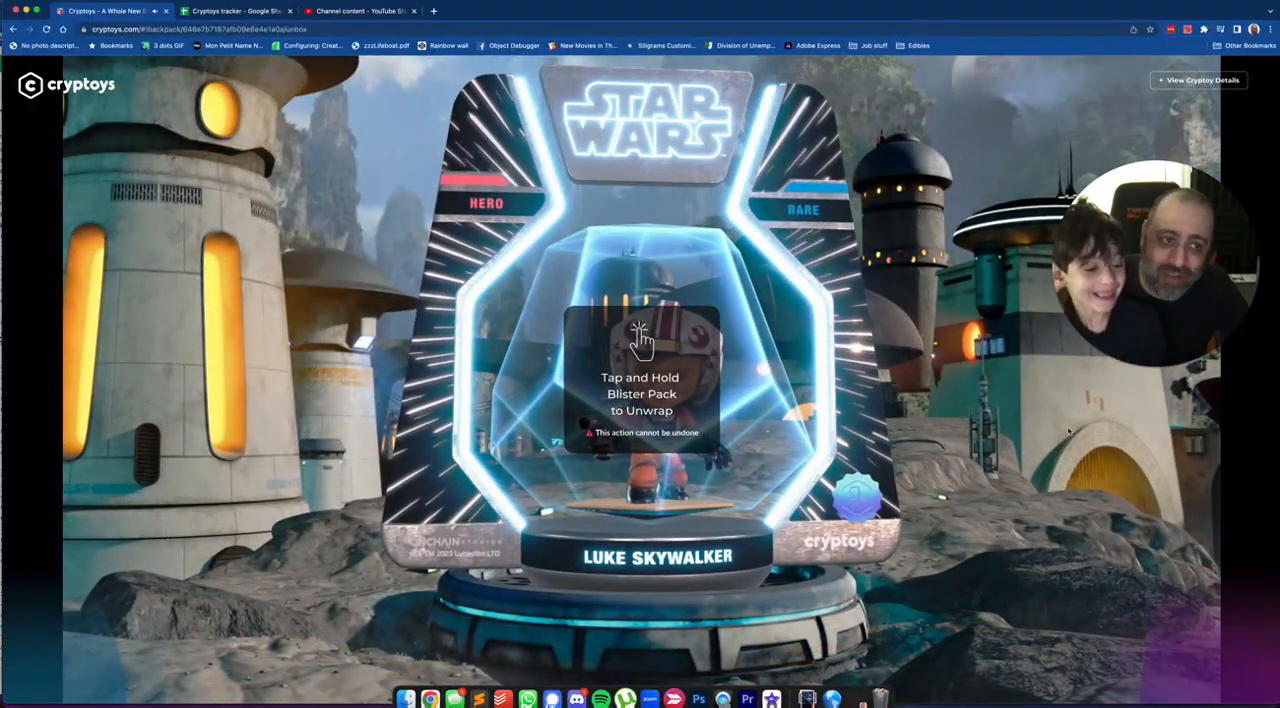
click(1178, 82)
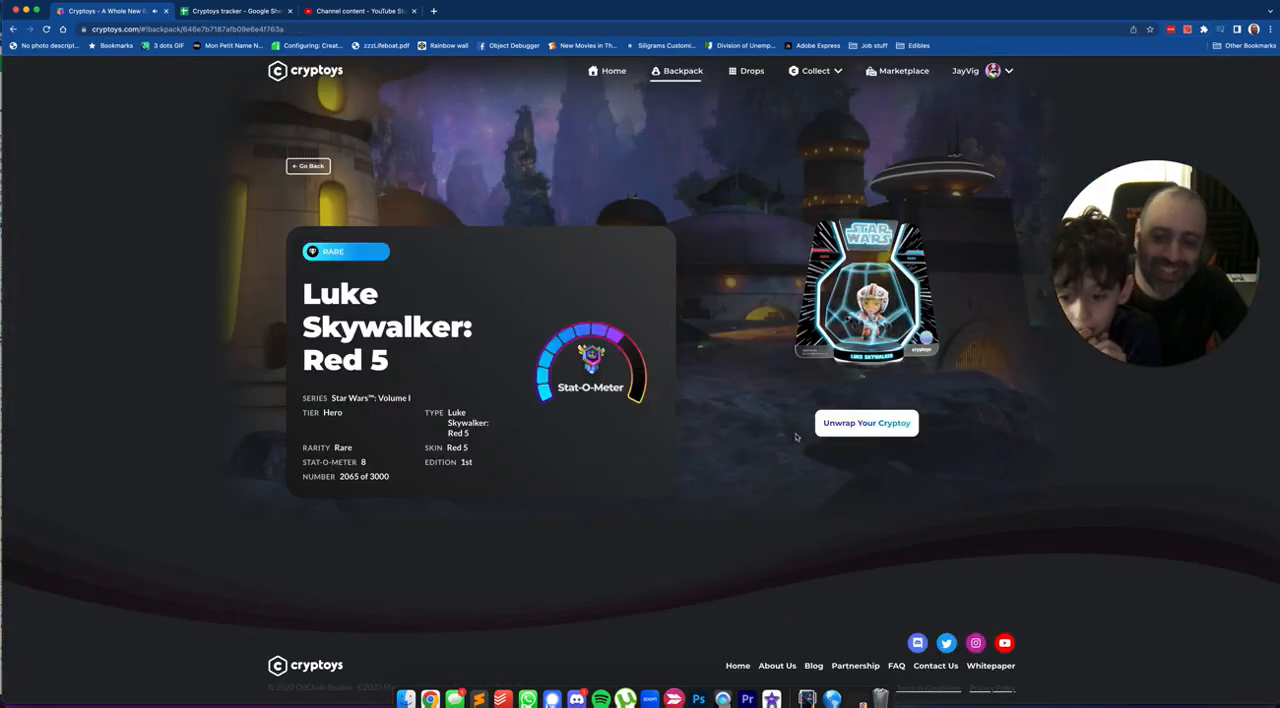
Unwrap Luke Skywalker: Red 5 from its blister pack and return to the backpack
click(860, 423)
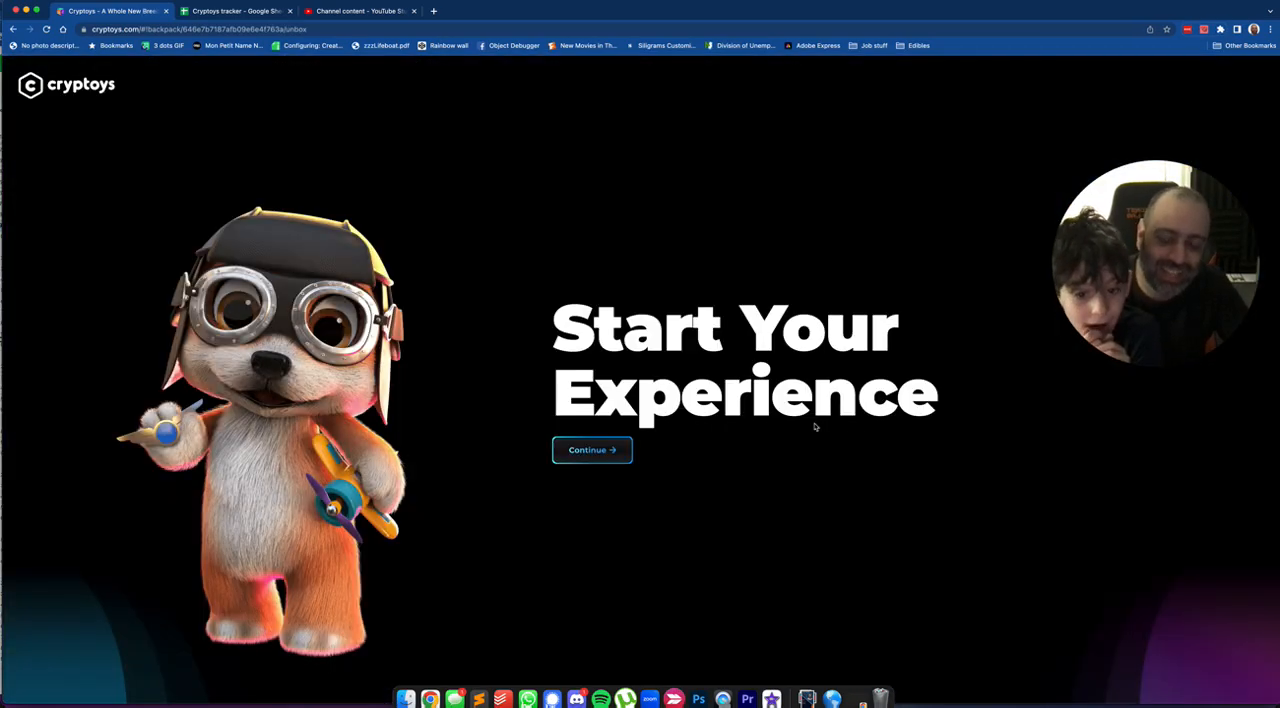
click(591, 452)
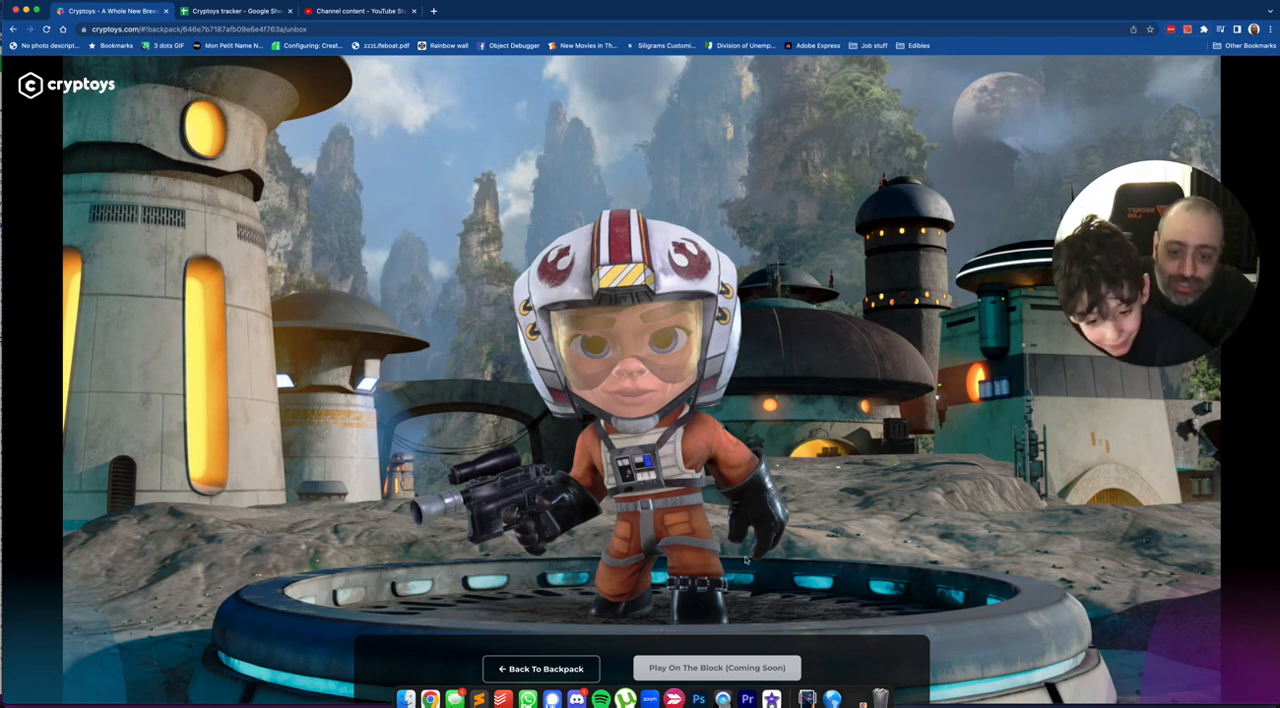
click(500, 672)
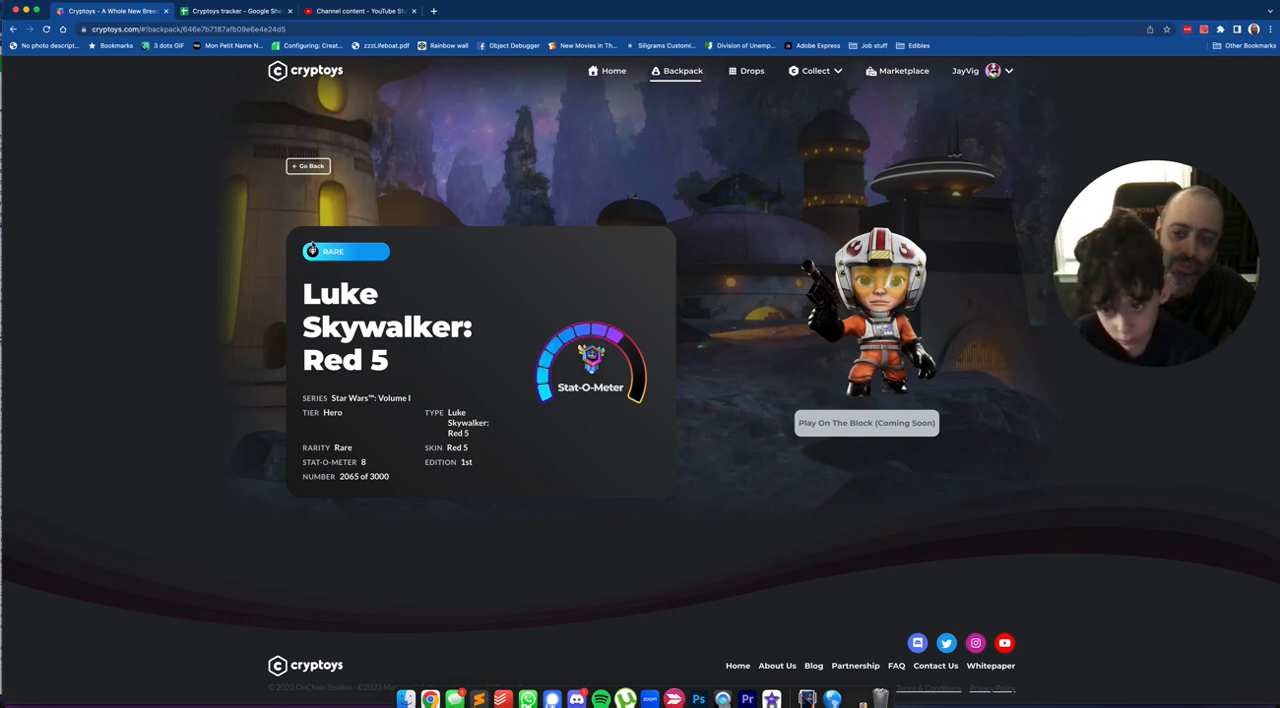
Go back to the backpack listing showing Red 5 beside the two Darth Vader figures
click(310, 166)
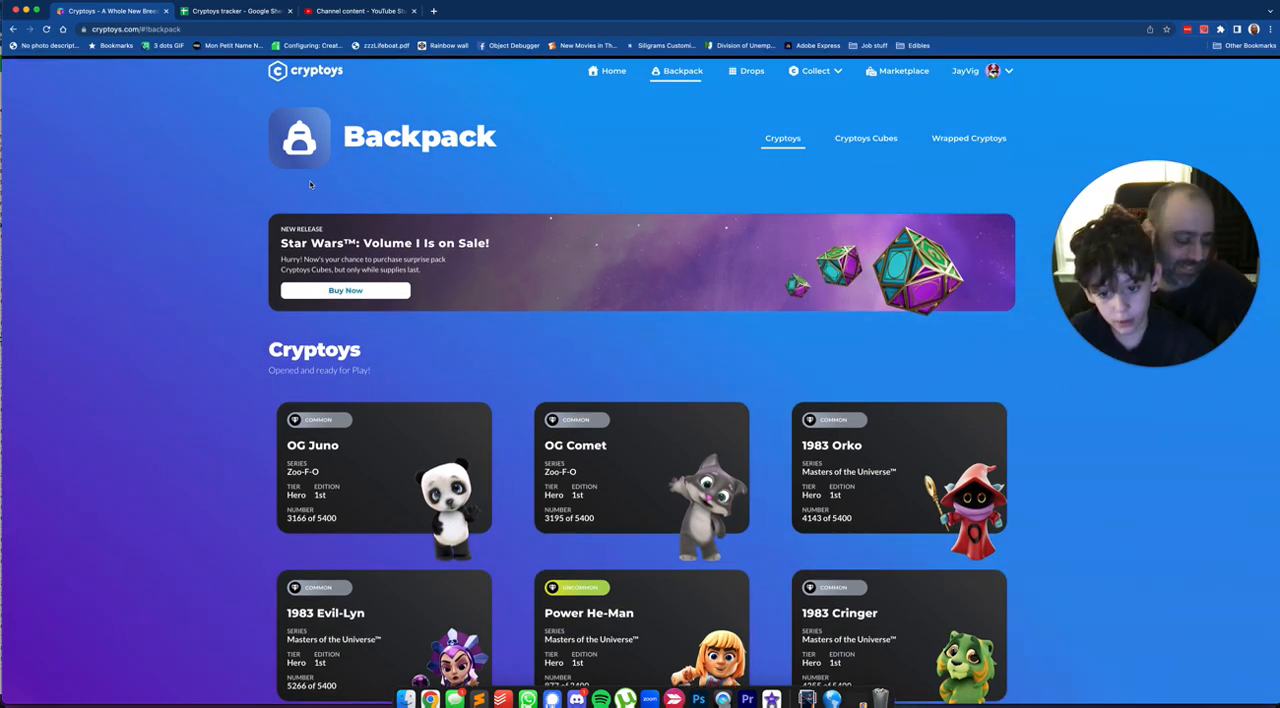
scroll(310, 184, down, 2)
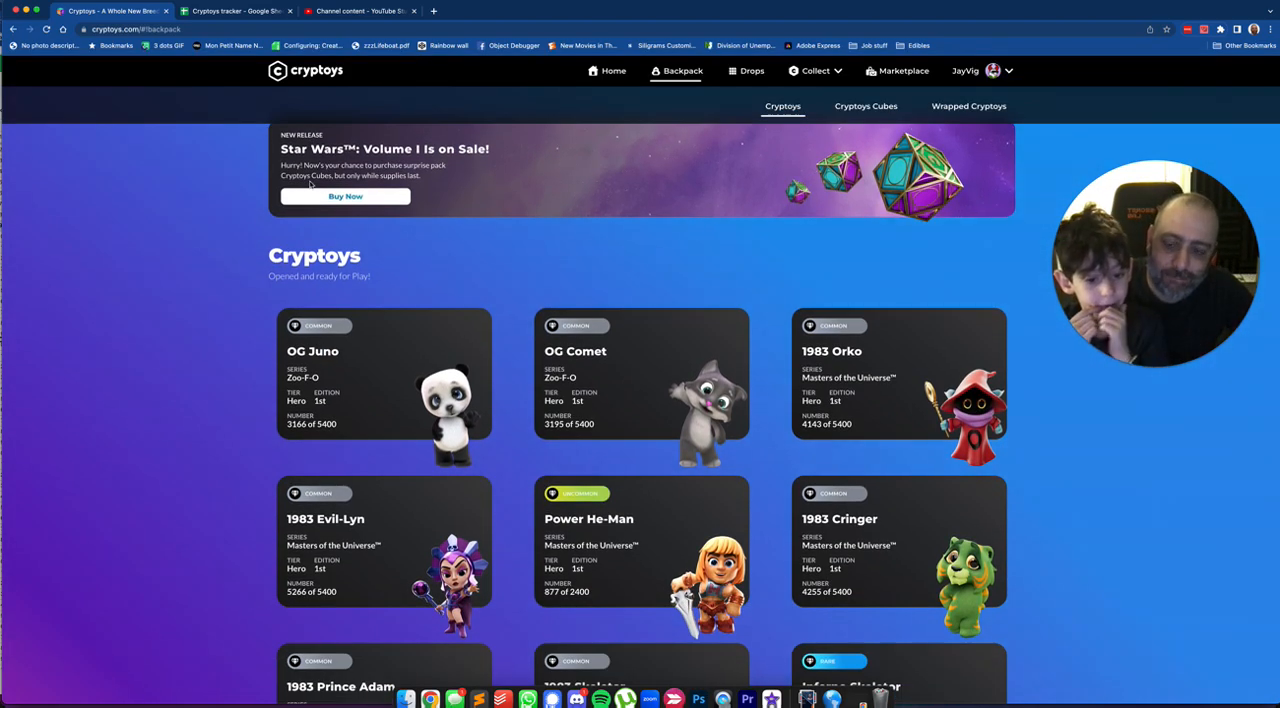
scroll(162, 450, down, 10)
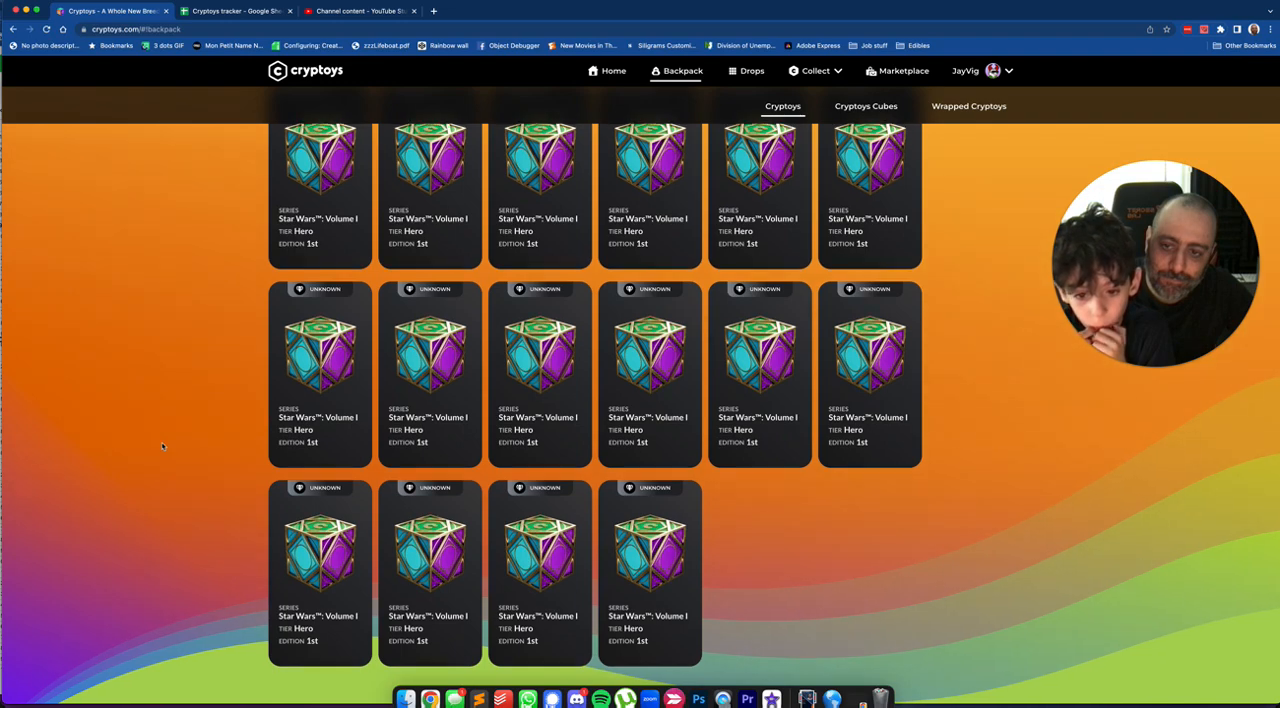
scroll(162, 450, up, 4)
scroll(162, 447, up, 3)
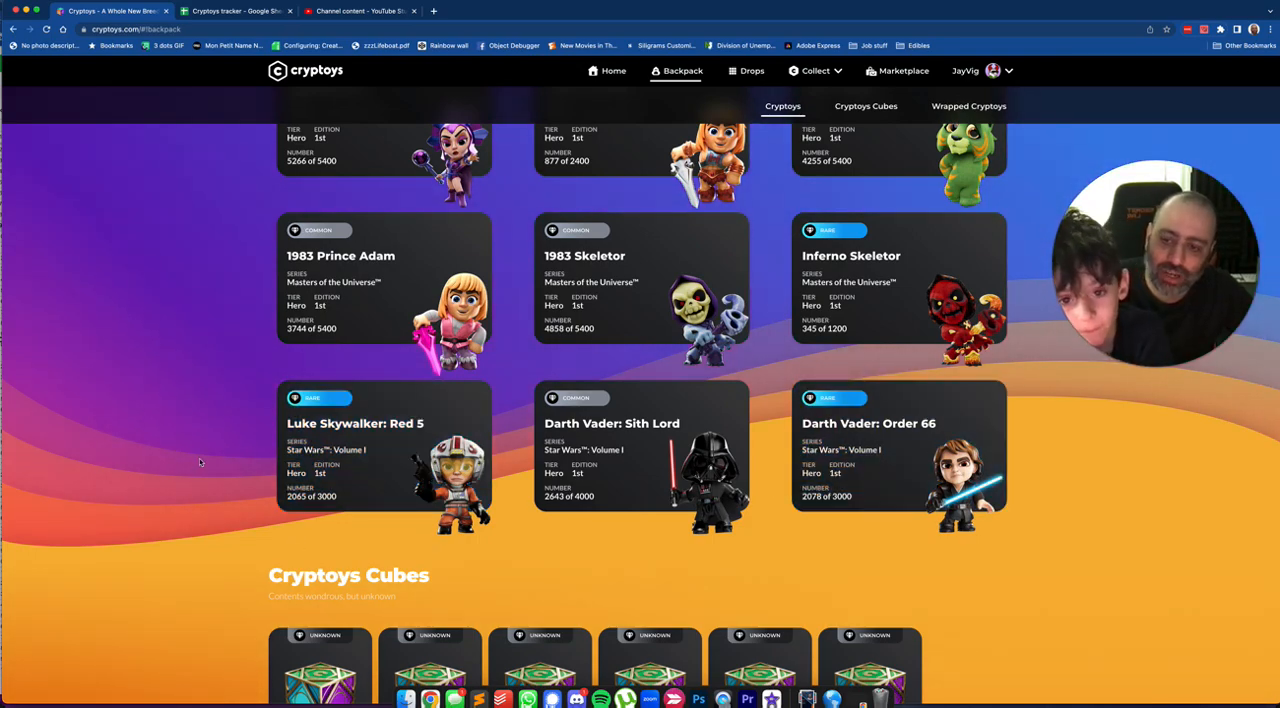
key(ctrl+Tab)
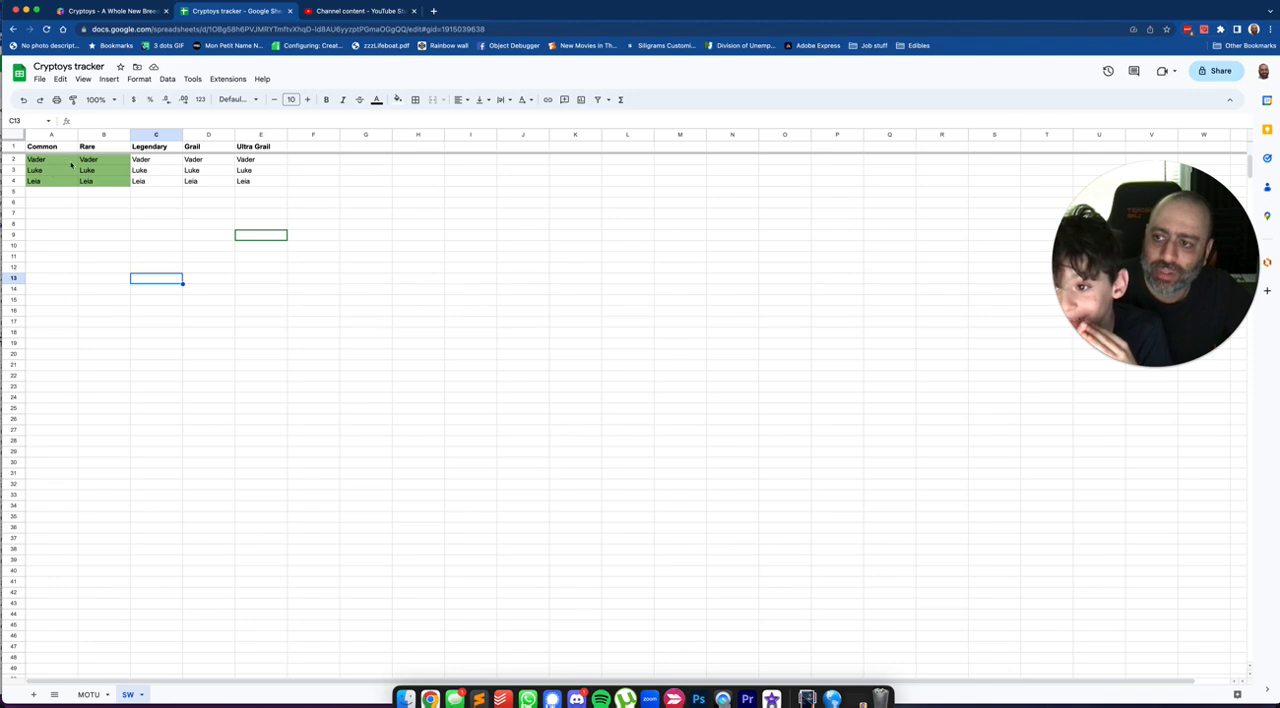
key(ctrl+shift+Tab)
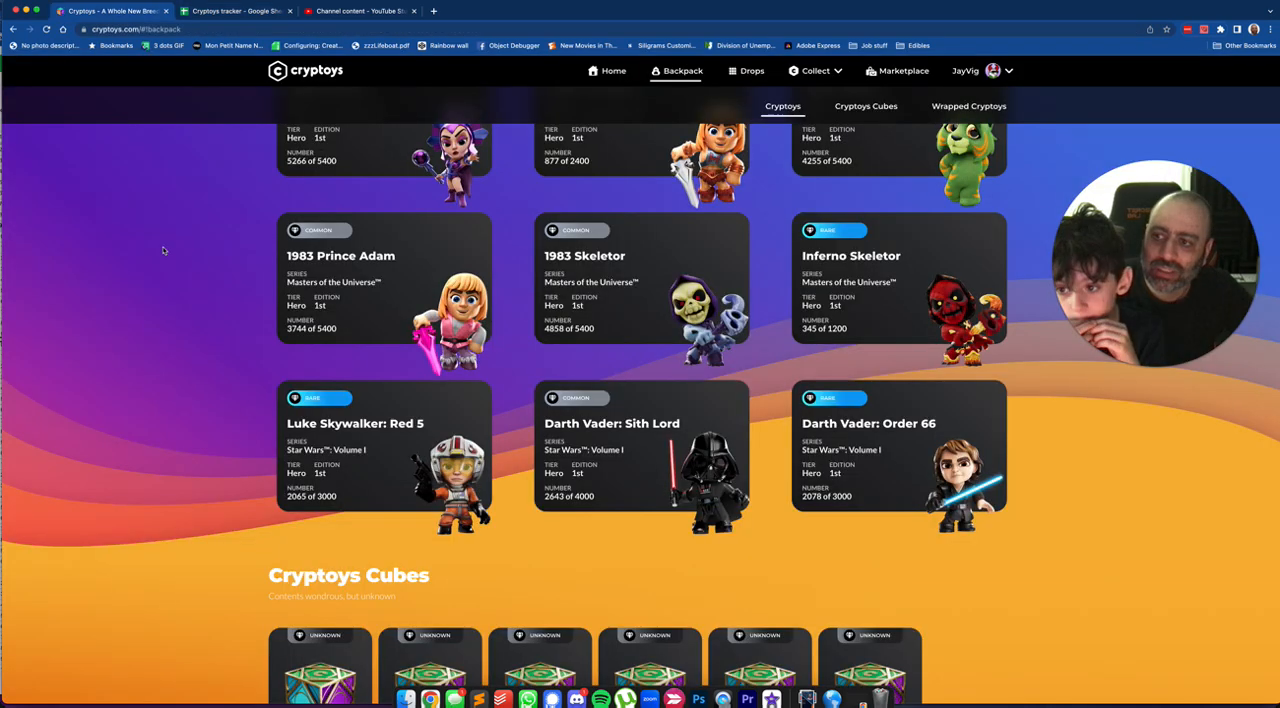
scroll(273, 484, down, 3)
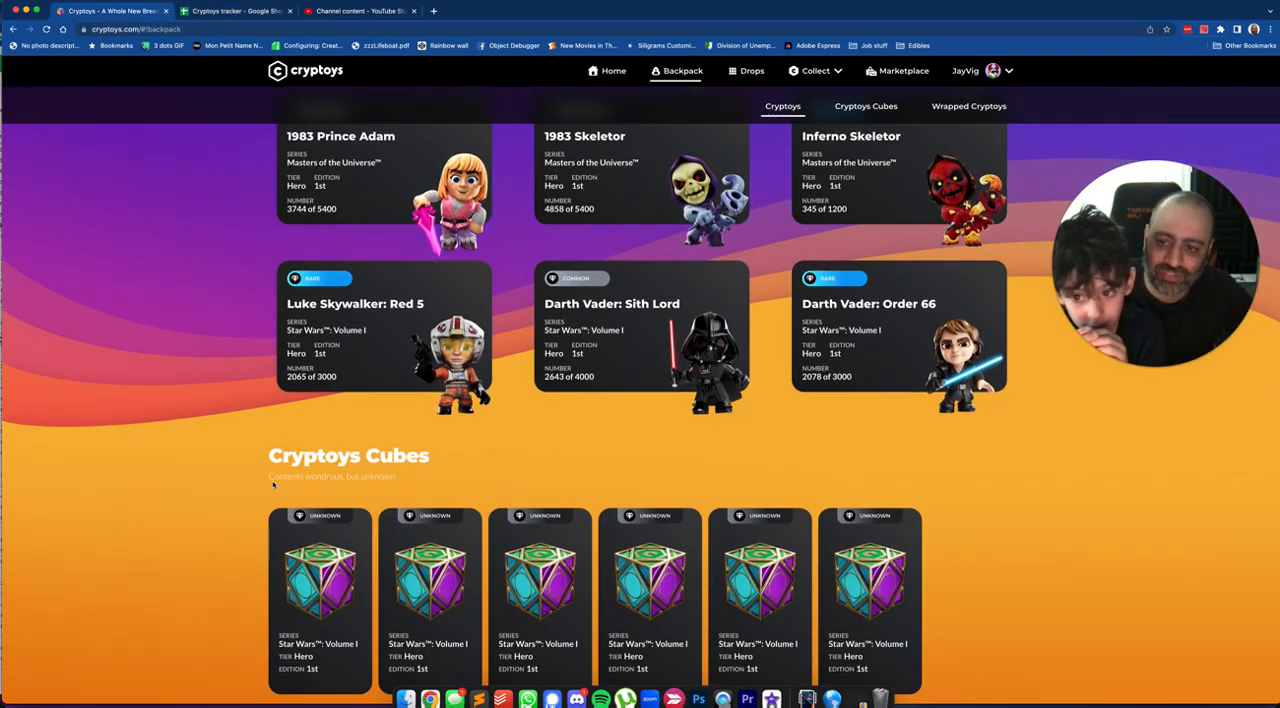
key(ctrl+Tab)
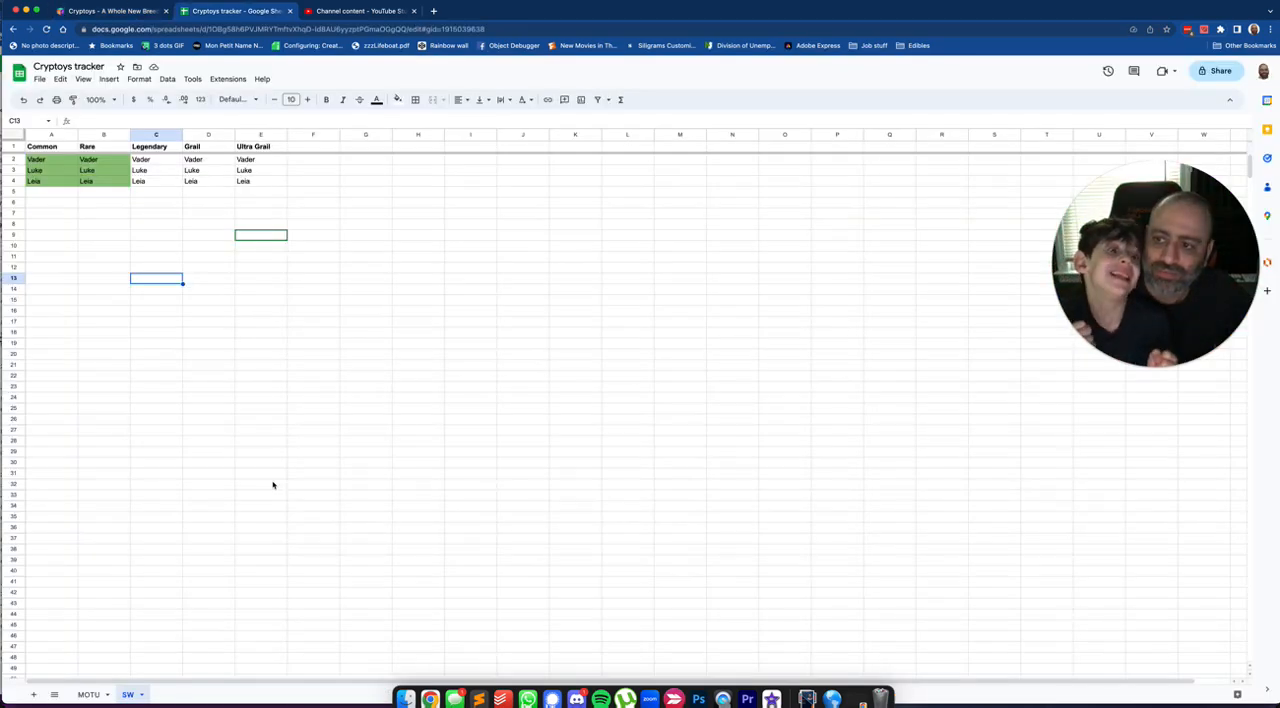
key(ctrl+shift+Tab)
scroll(273, 484, down, 5)
scroll(273, 484, down, 4)
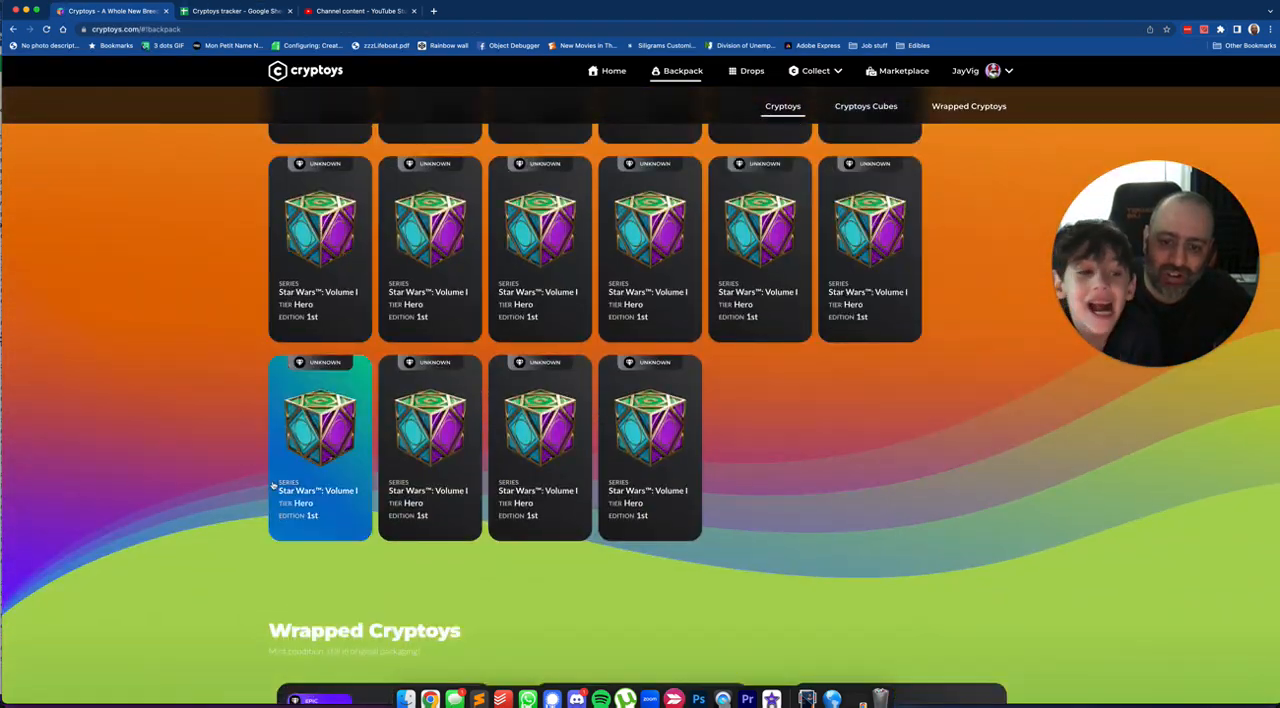
scroll(273, 484, up, 5)
scroll(400, 450, up, 5)
scroll(550, 460, up, 2)
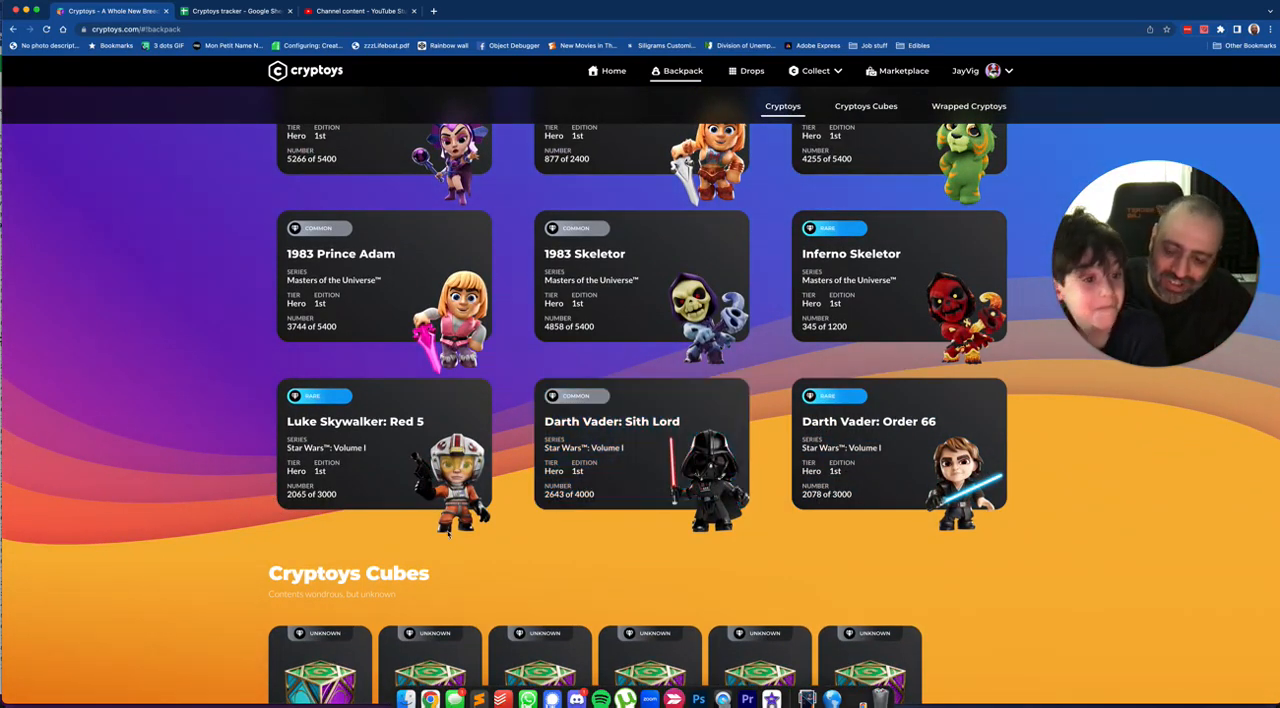
scroll(448, 535, down, 10)
scroll(500, 530, down, 10)
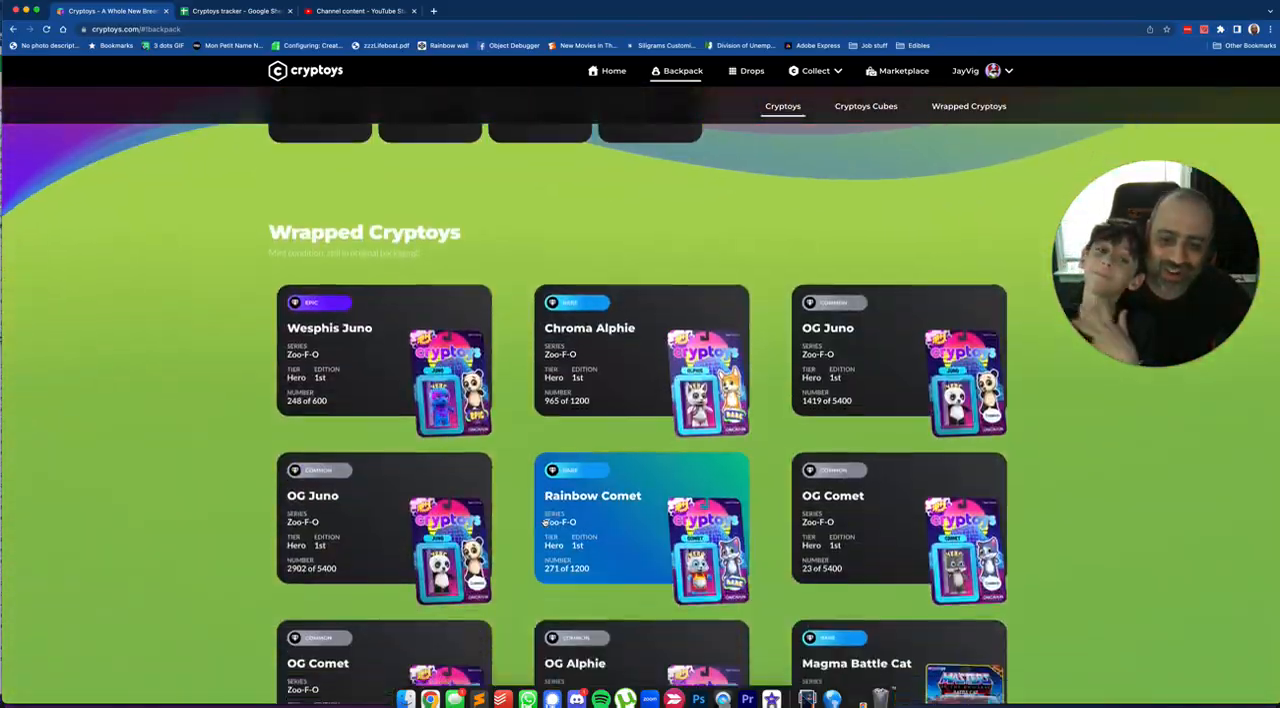
scroll(544, 524, down, 6)
scroll(544, 523, down, 8)
scroll(544, 523, down, 8)
scroll(544, 523, down, 8)
scroll(544, 523, down, 8)
scroll(544, 523, down, 10)
scroll(544, 523, down, 10)
scroll(544, 523, up, 1)
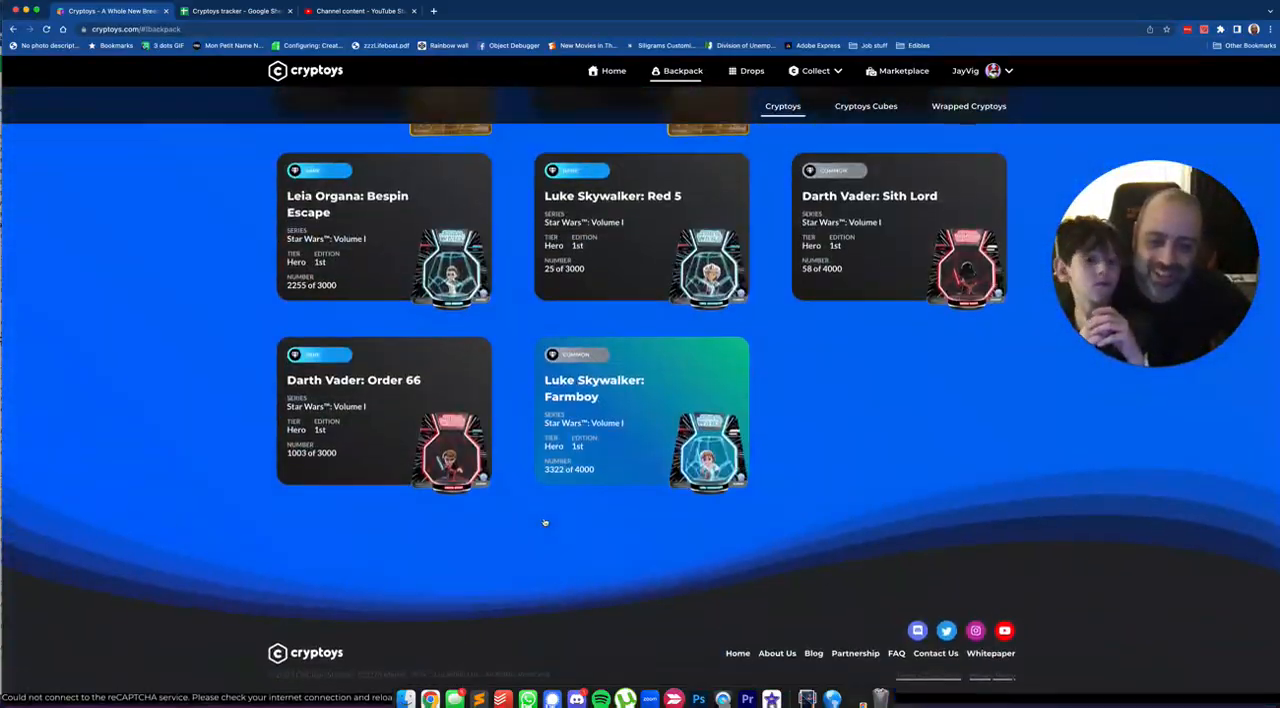
scroll(895, 432, up, 3)
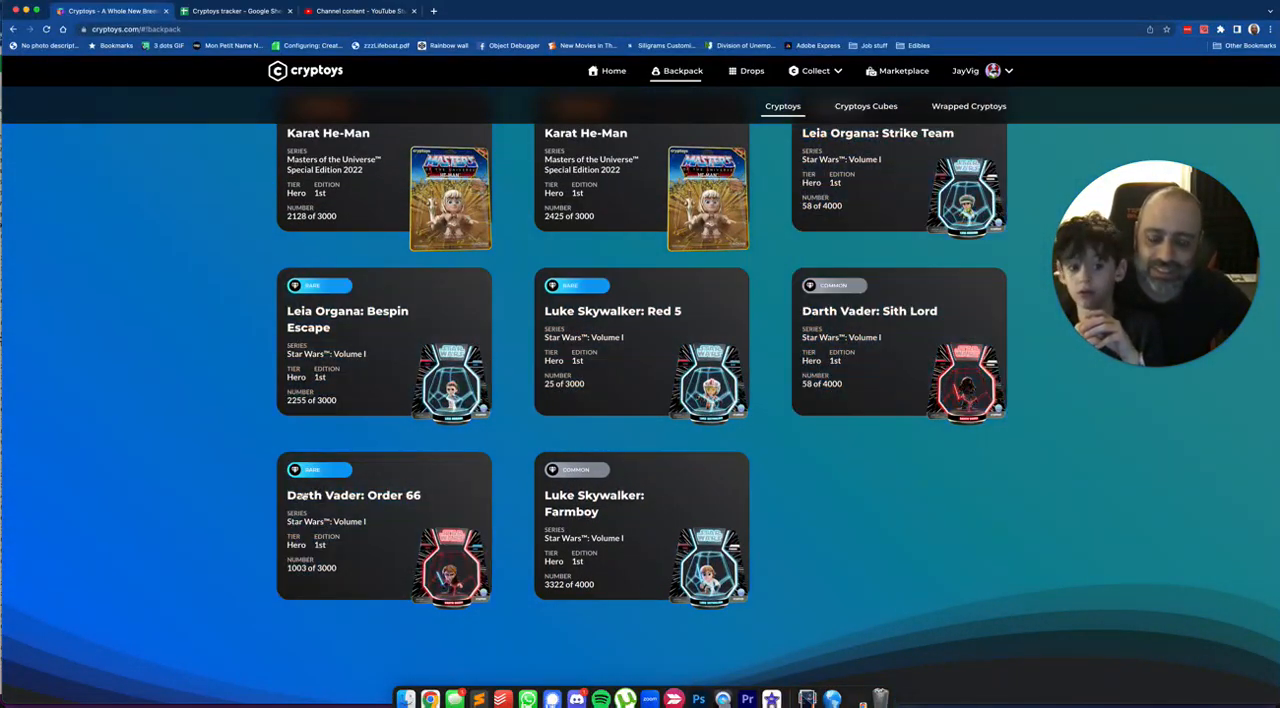
key(ctrl+Tab)
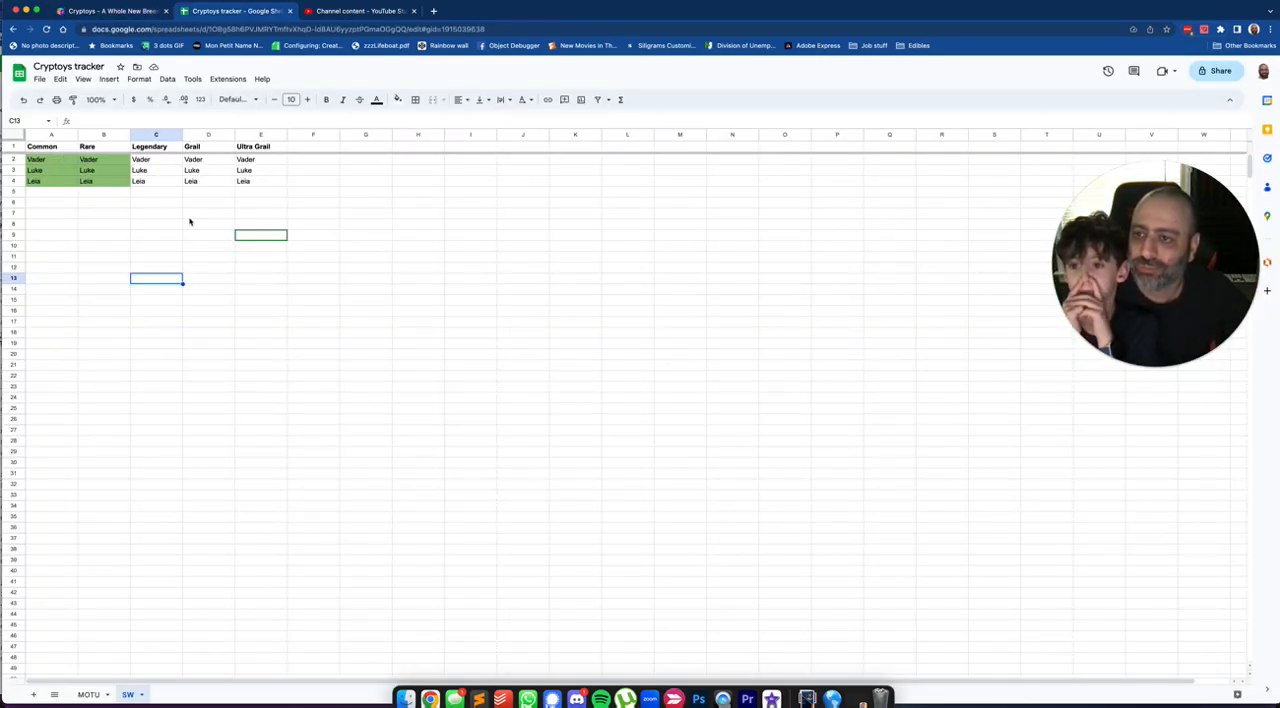
key(ctrl+shift+Tab)
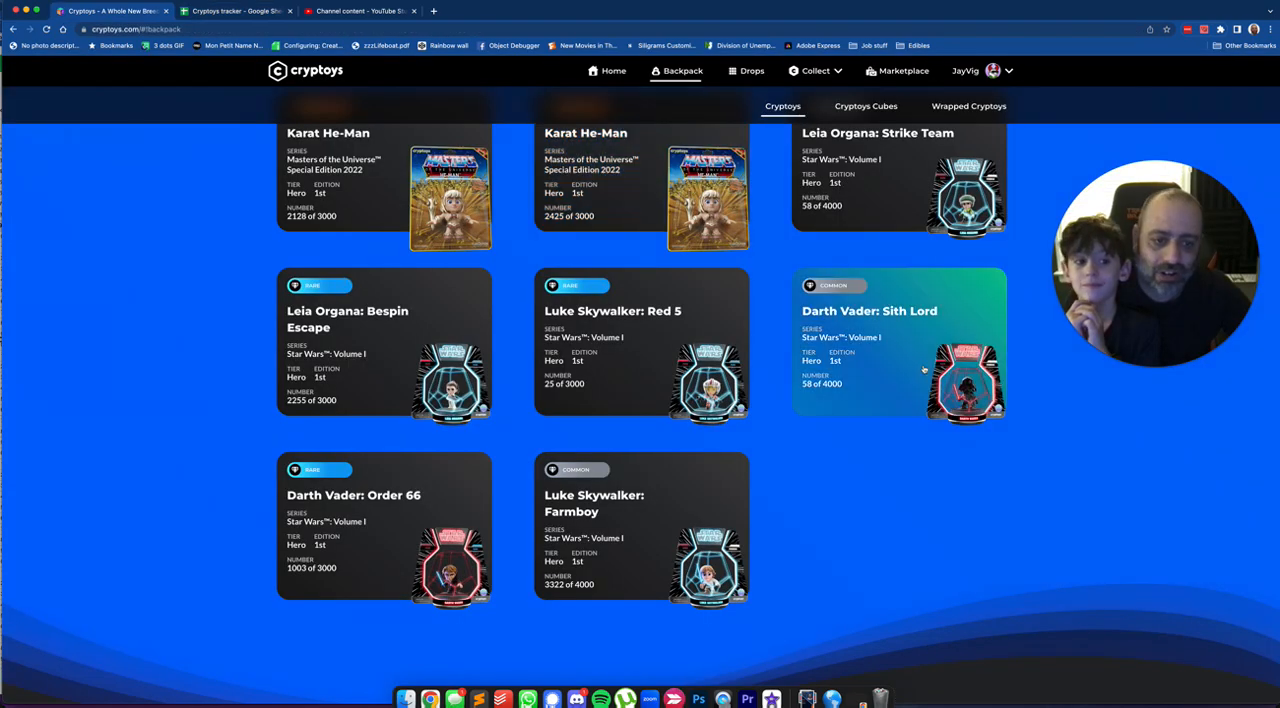